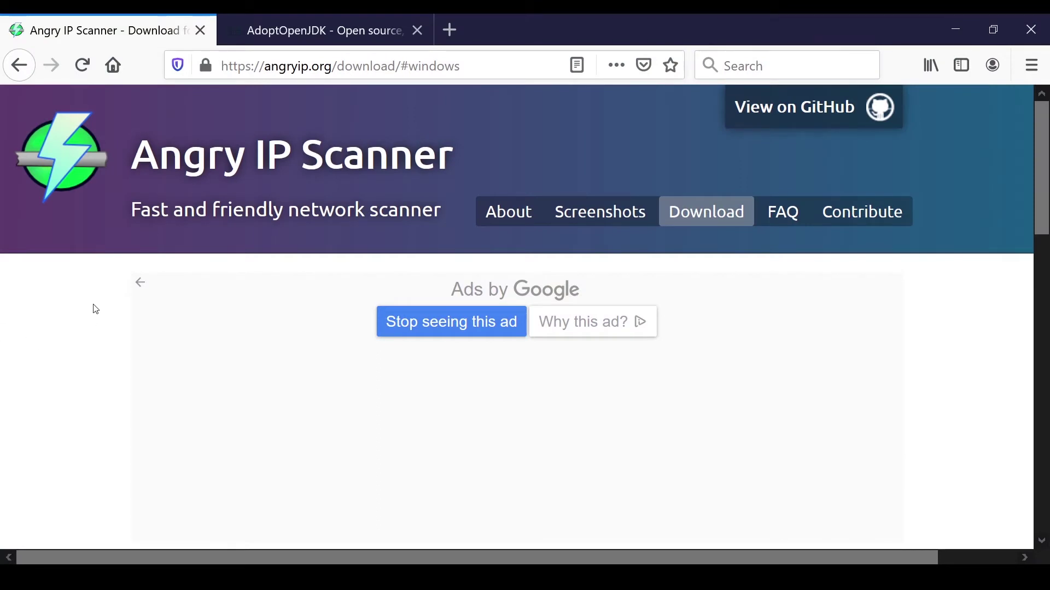
- Download the Angry IP Scanner 3.7.3 32/64-bit Windows installer from the angryip.org download page
{"action": "scroll", "coordinate": [104, 311], "scroll_direction": "down", "scroll_amount": 10}
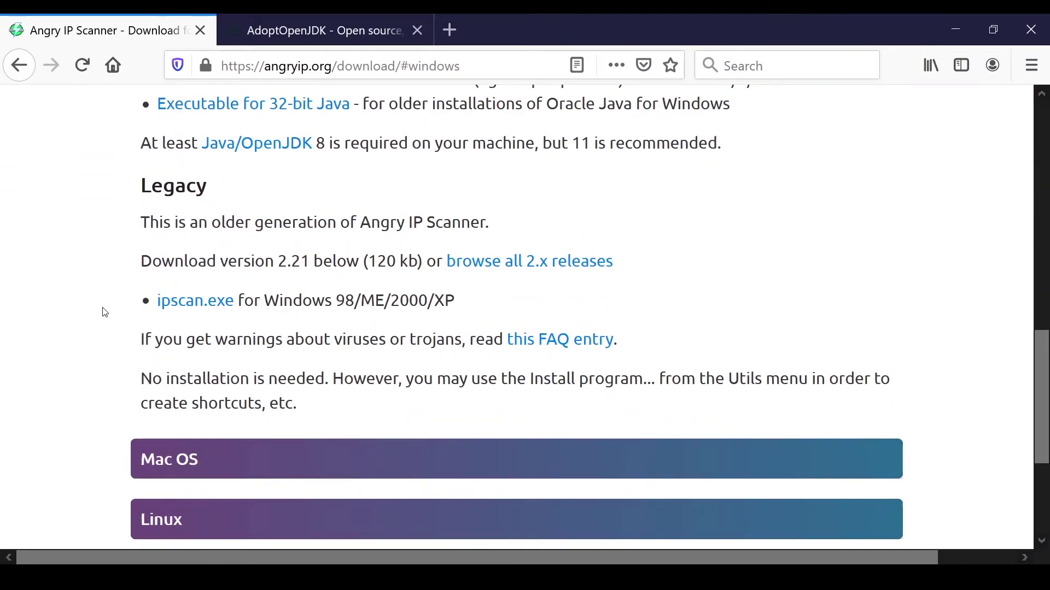
{"action": "scroll", "coordinate": [104, 310], "scroll_direction": "up", "scroll_amount": 4}
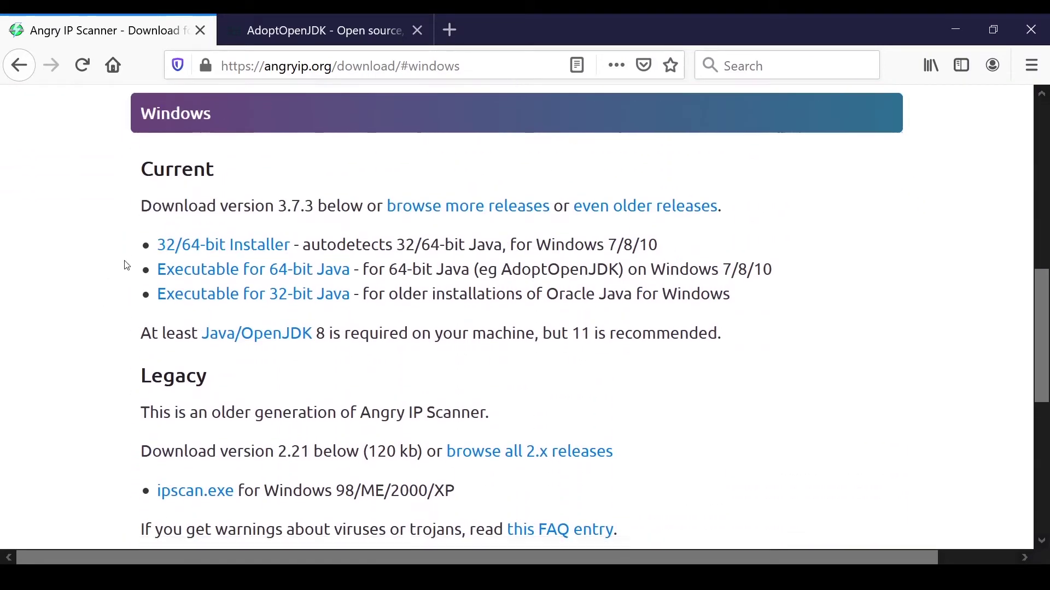
{"action": "scroll", "coordinate": [129, 273], "scroll_direction": "down", "scroll_amount": 4}
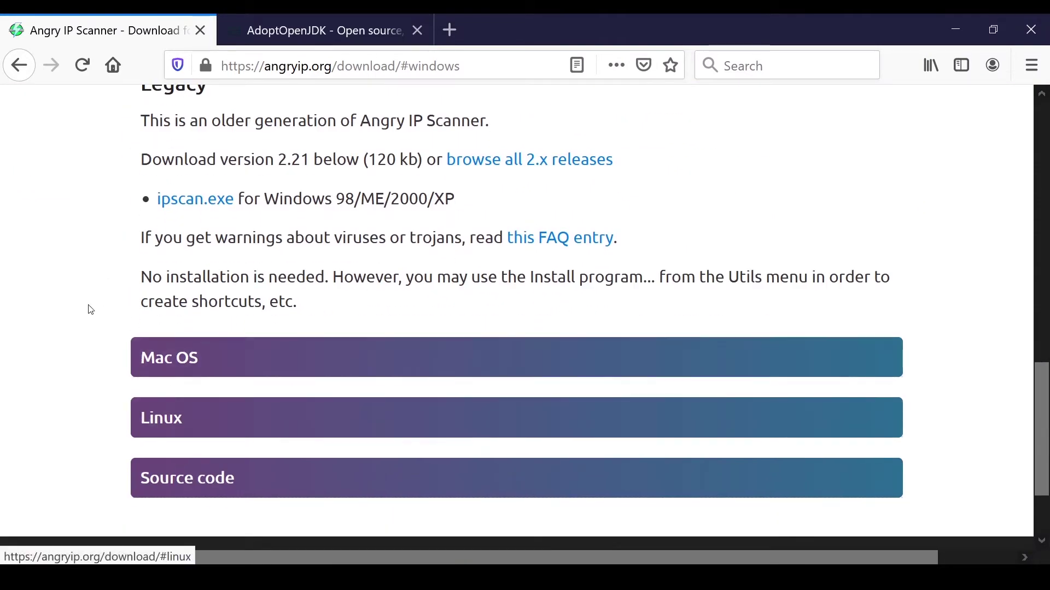
{"action": "scroll", "coordinate": [92, 285], "scroll_direction": "up", "scroll_amount": 8}
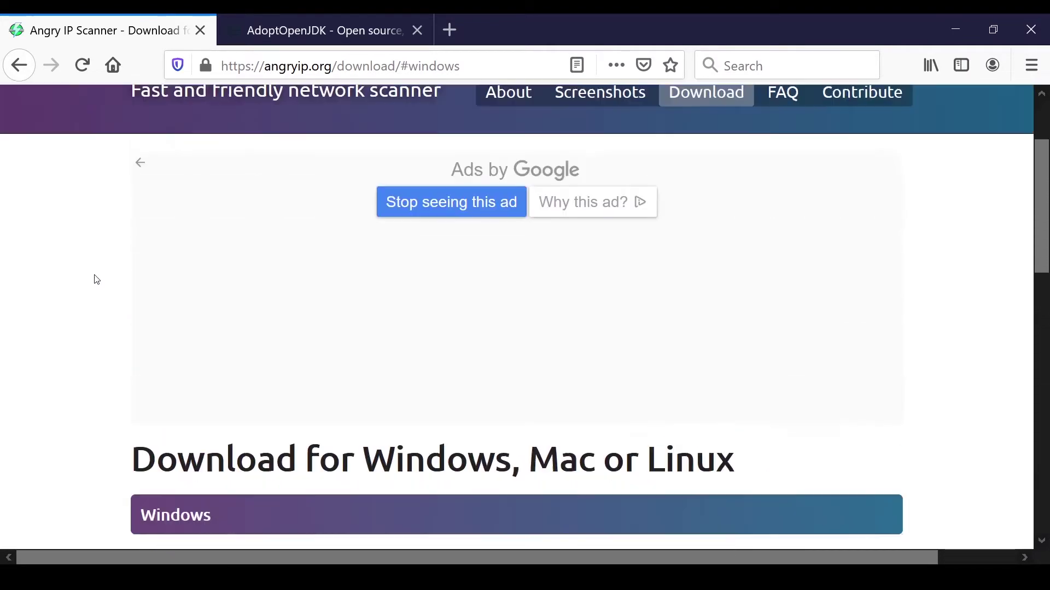
{"action": "scroll", "coordinate": [96, 279], "scroll_direction": "up", "scroll_amount": 2}
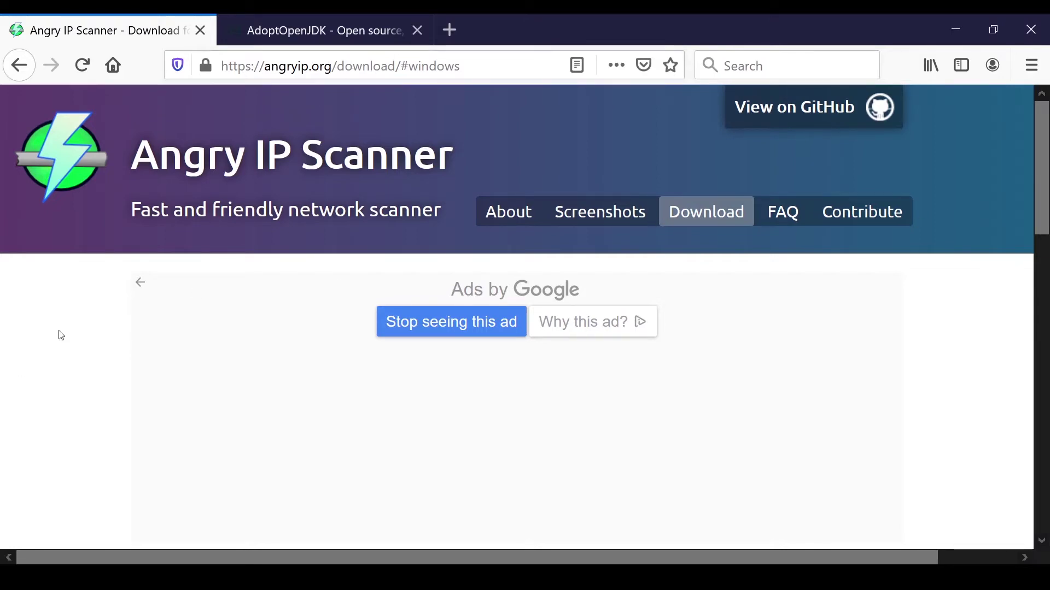
{"action": "scroll", "coordinate": [96, 314], "scroll_direction": "down", "scroll_amount": 2}
{"action": "scroll", "coordinate": [96, 314], "scroll_direction": "down", "scroll_amount": 8}
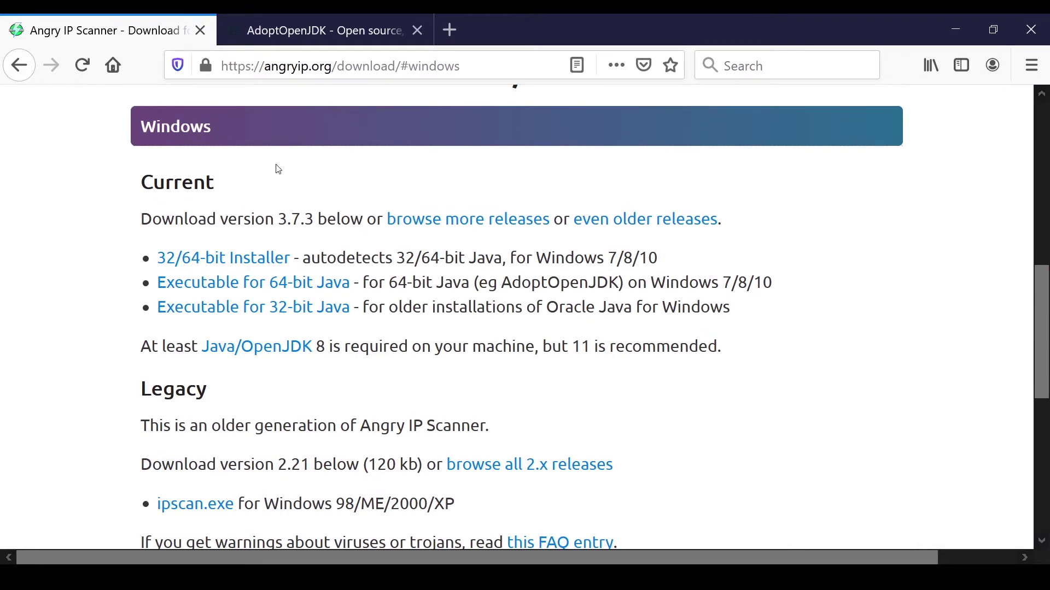
{"action": "scroll", "coordinate": [90, 174], "scroll_direction": "down", "scroll_amount": 2}
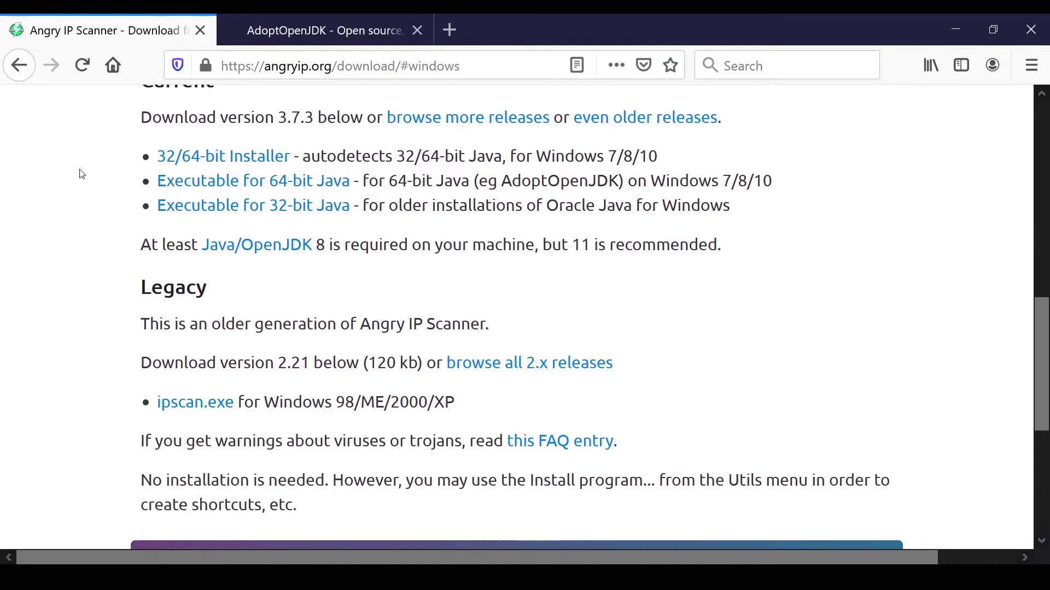
{"action": "left_click", "coordinate": [207, 157]}
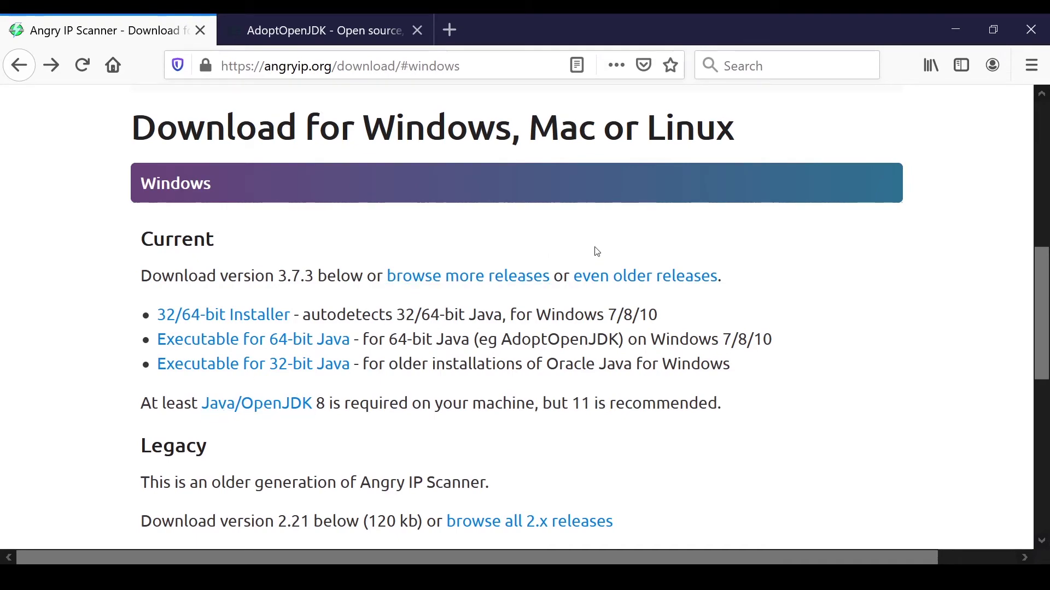
- Open the AdoptOpenJDK site and scroll to the OpenJDK 11 (LTS) latest release, jdk-11.0.9.1+1
{"action": "left_click", "coordinate": [347, 31]}
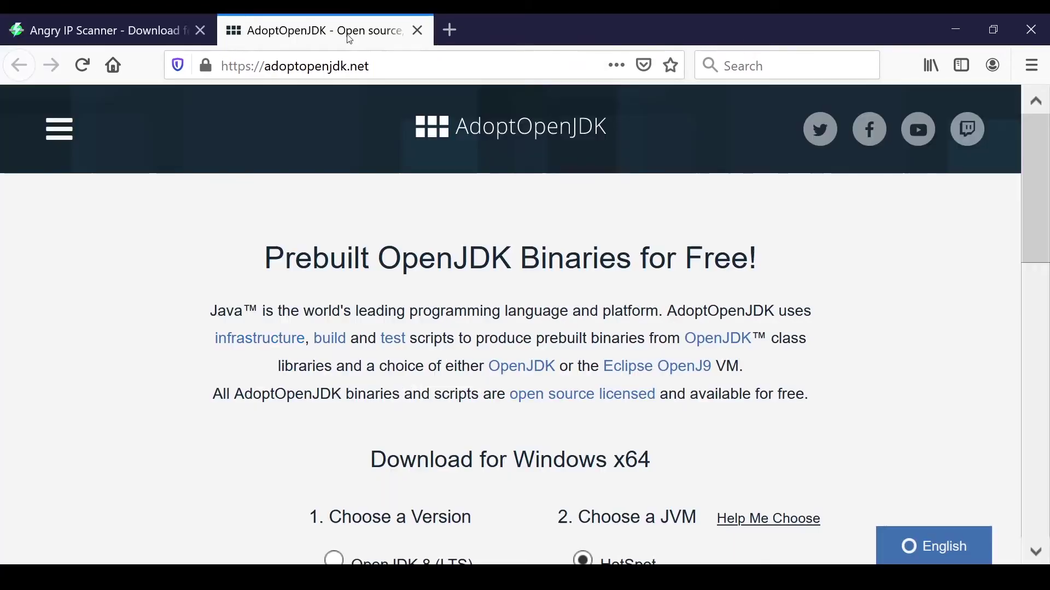
{"action": "left_click", "coordinate": [123, 31]}
{"action": "left_click", "coordinate": [257, 405]}
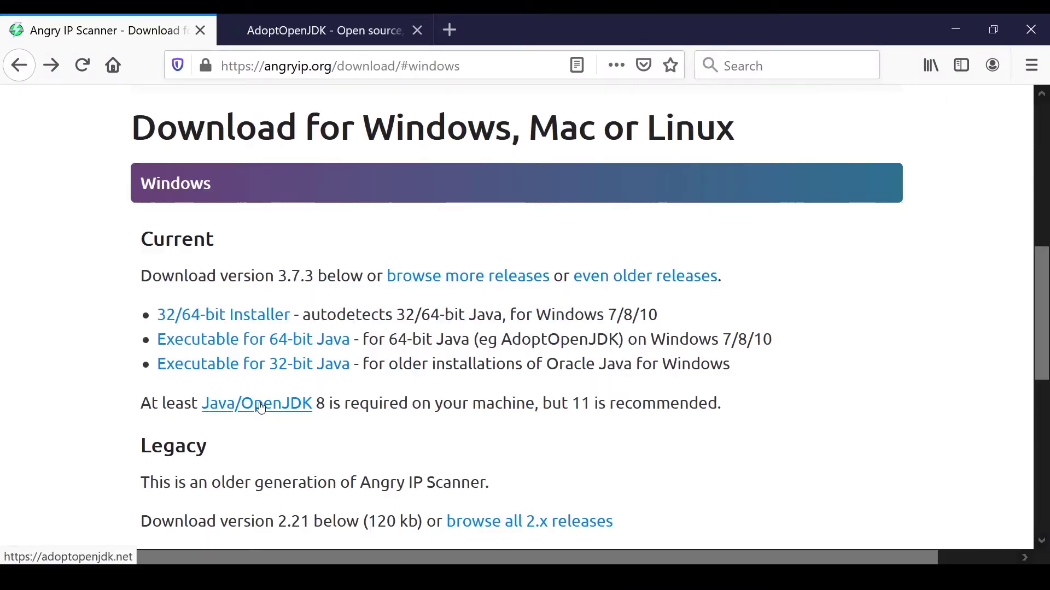
{"action": "left_click", "coordinate": [424, 18]}
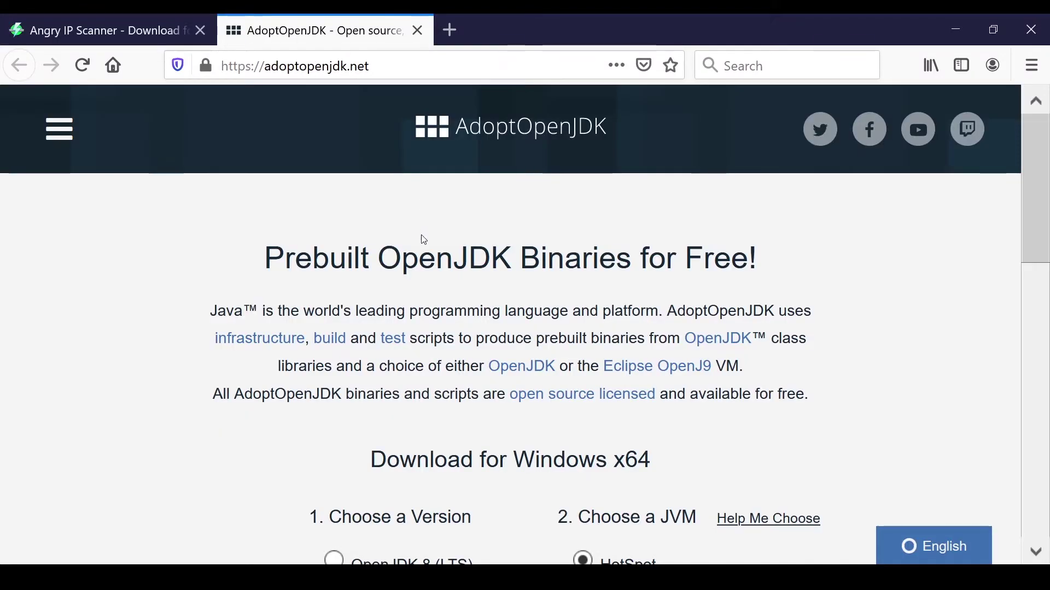
{"action": "scroll", "coordinate": [438, 263], "scroll_direction": "down", "scroll_amount": 9}
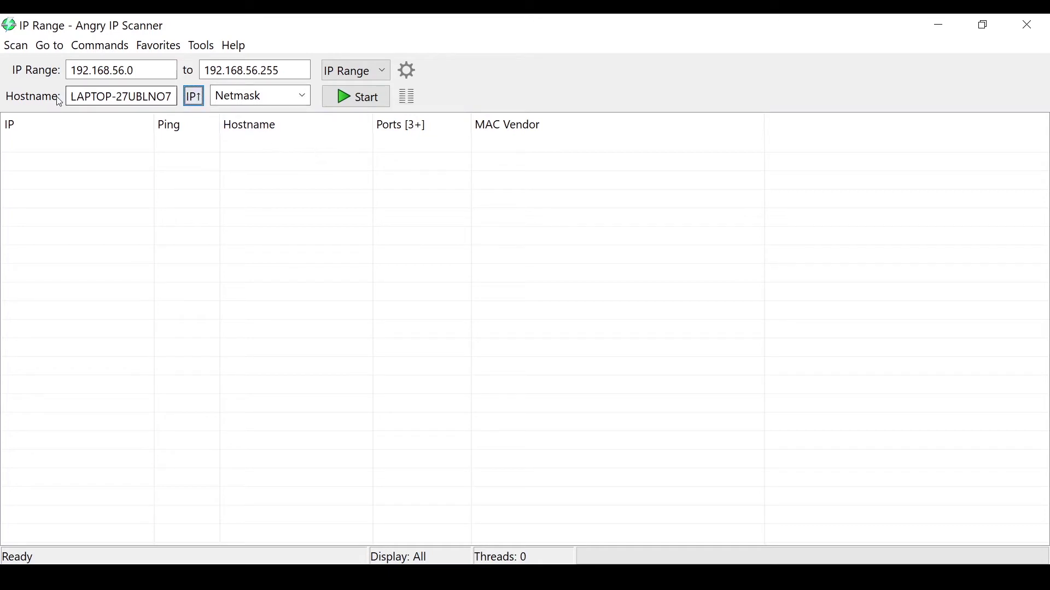
- List the machine's network adapters, including Wi-Fi at 192.168.43.234, to take the scan address from
{"action": "left_click_drag", "start_coordinate": [71, 96], "coordinate": [183, 98]}
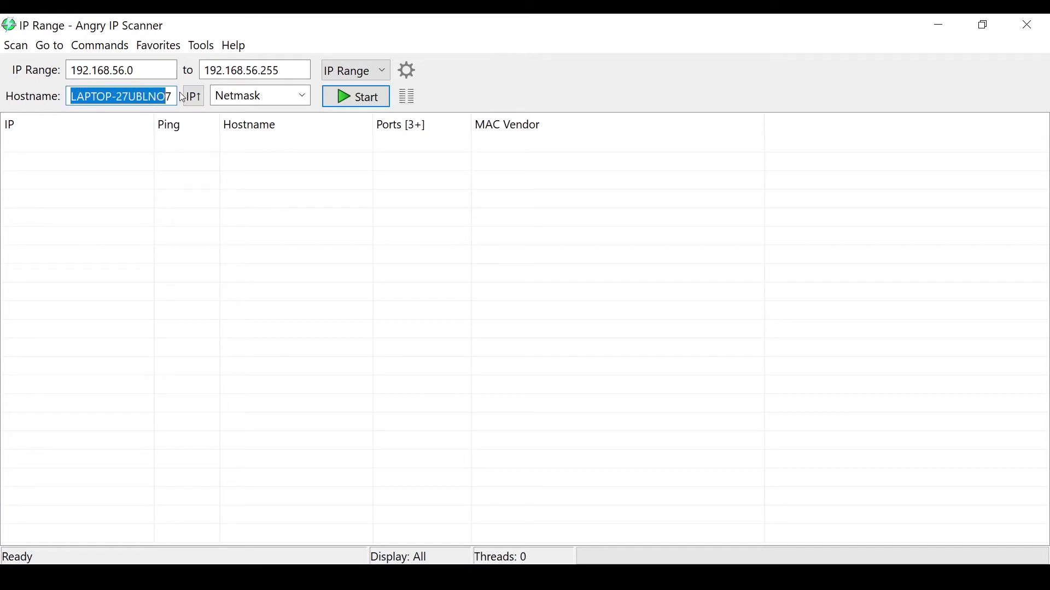
{"action": "left_click", "coordinate": [192, 97]}
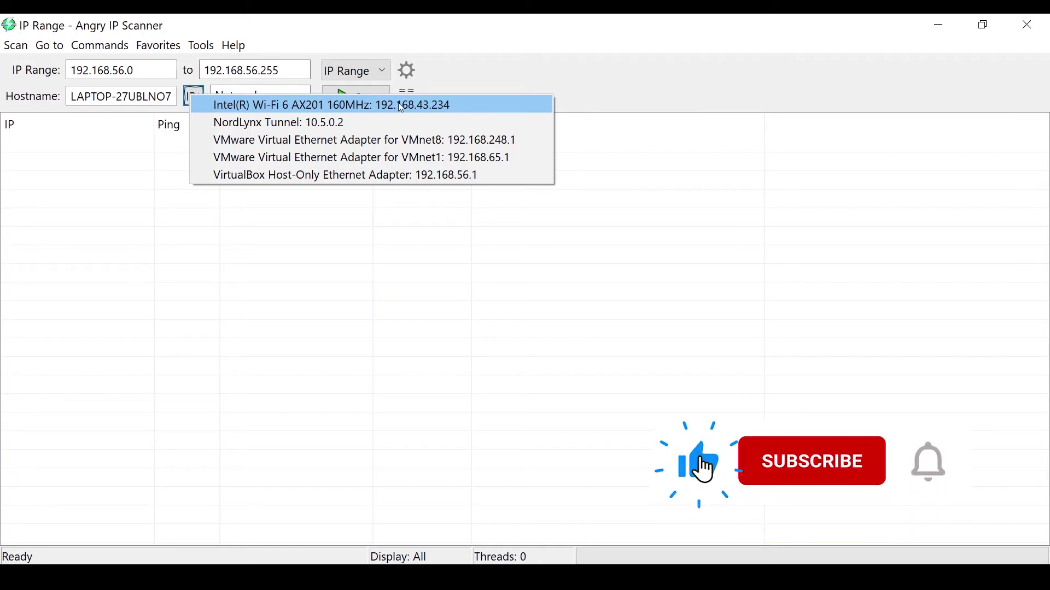
- Use the Wi-Fi adapter's address and change the range start to 192.168.43.1
{"action": "left_click", "coordinate": [464, 104]}
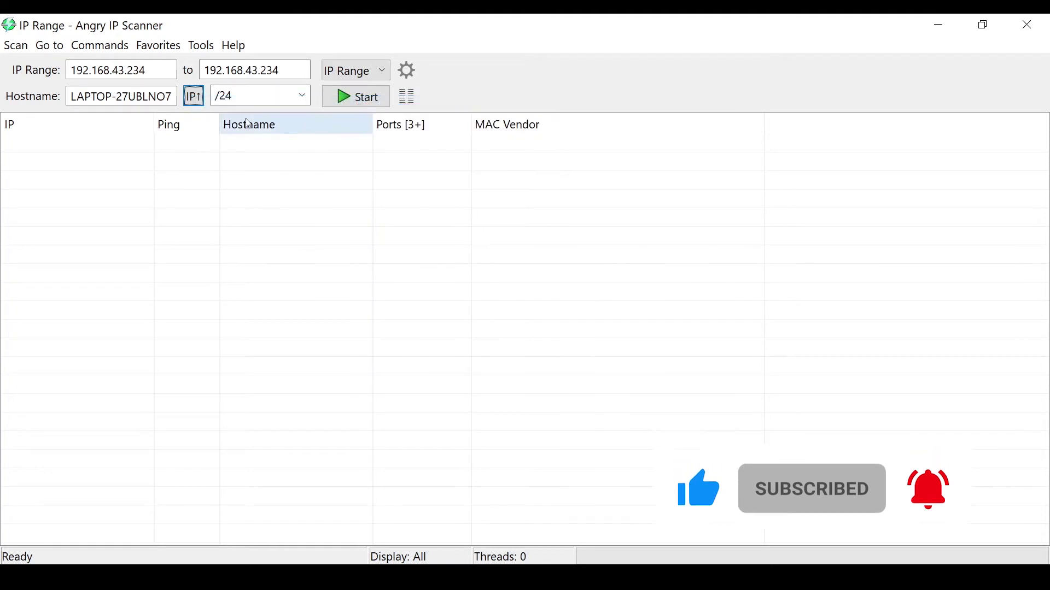
{"action": "left_click", "coordinate": [92, 71]}
{"action": "left_click", "coordinate": [91, 70]}
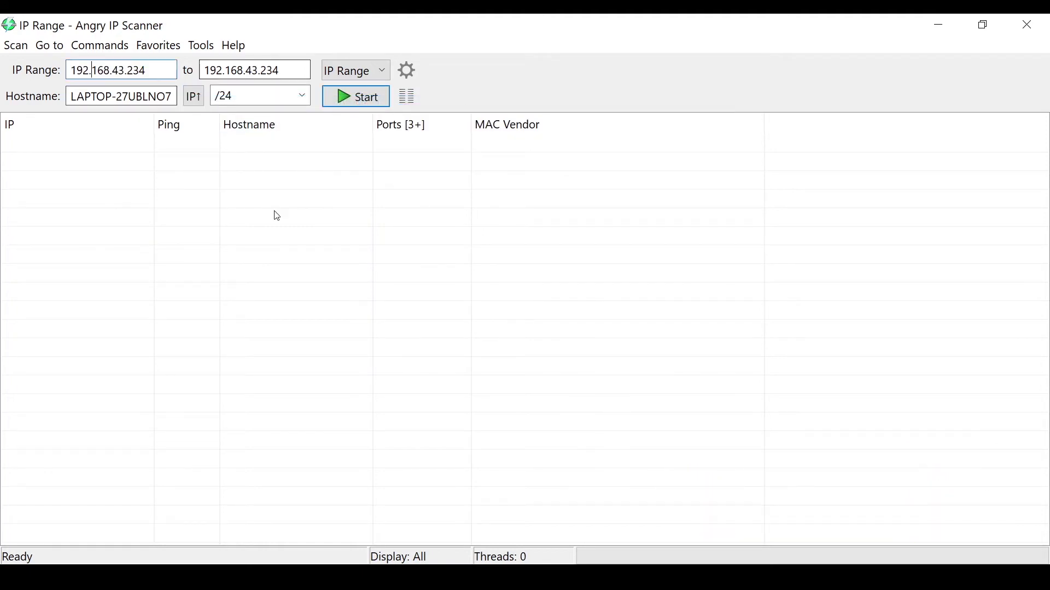
{"action": "left_click", "coordinate": [157, 77]}
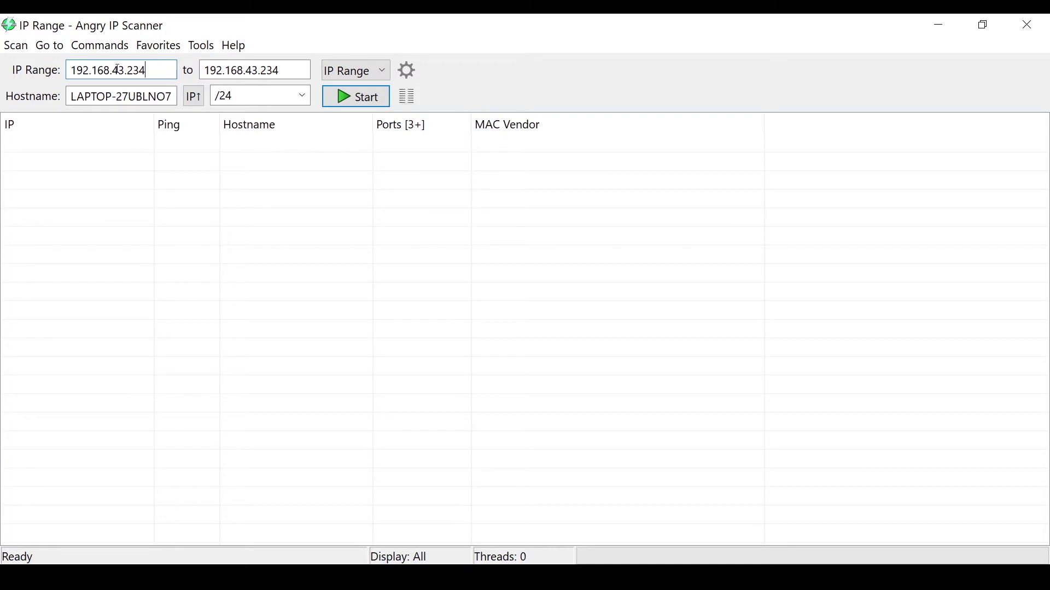
{"action": "left_click_drag", "start_coordinate": [73, 70], "coordinate": [111, 71]}
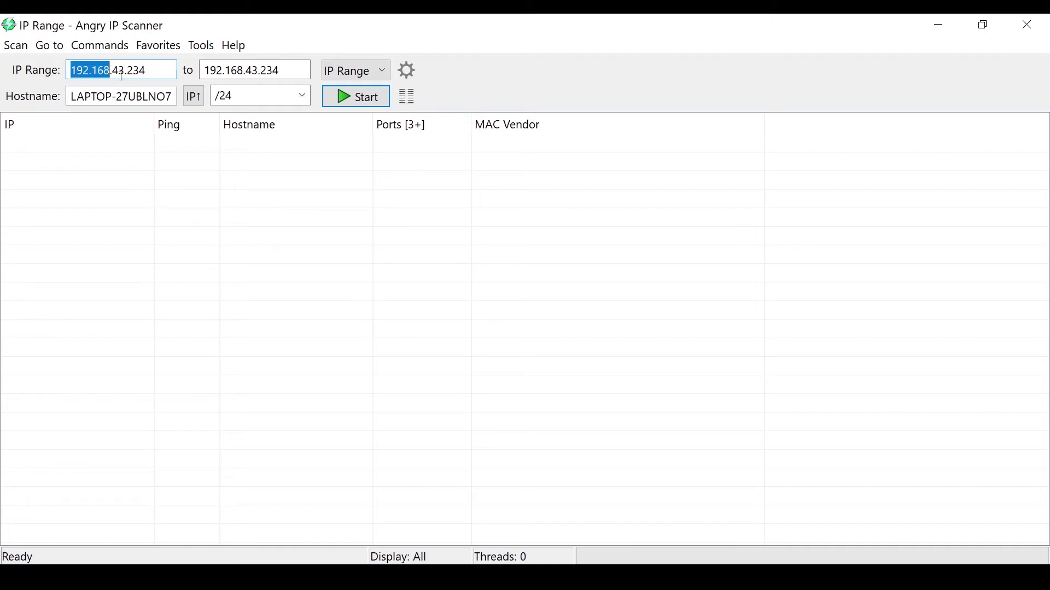
{"action": "left_click", "coordinate": [167, 71]}
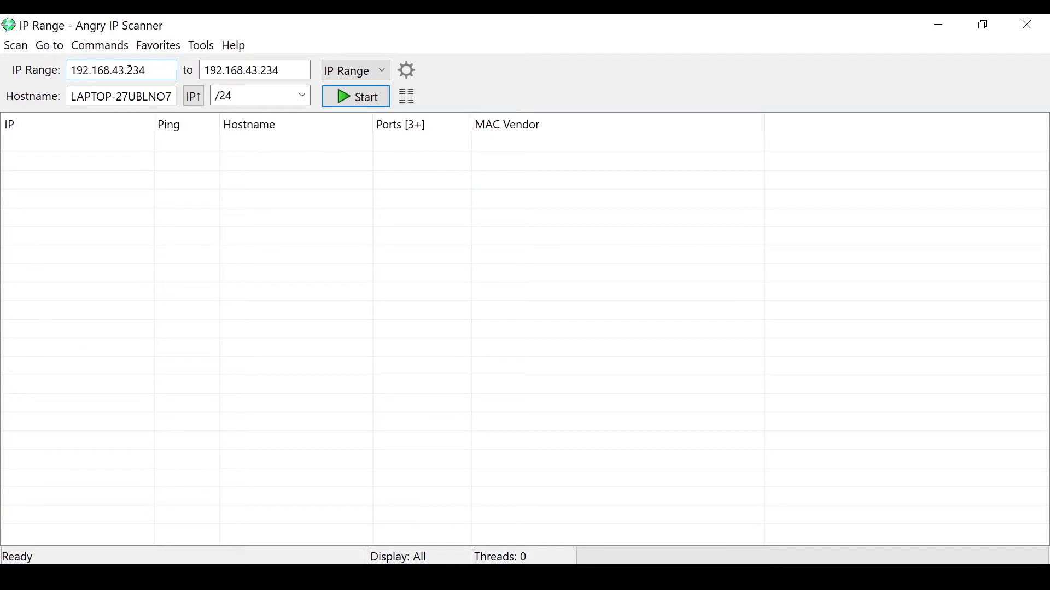
{"action": "key", "text": "Left"}
{"action": "key", "text": "Left"}
{"action": "key", "text": "Left"}
{"action": "left_click_drag", "start_coordinate": [127, 71], "coordinate": [149, 72]}
{"action": "type", "text": "1"}
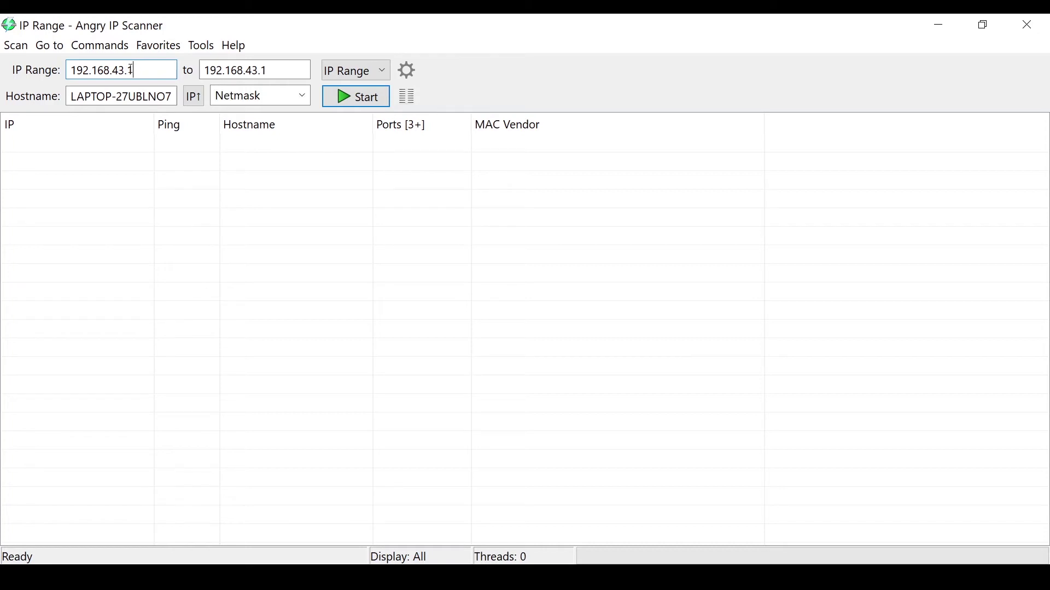
- Set the range end address to 192.168.43.255
{"action": "left_click", "coordinate": [271, 69]}
{"action": "left_click_drag", "start_coordinate": [265, 70], "coordinate": [276, 70]}
{"action": "type", "text": "255"}
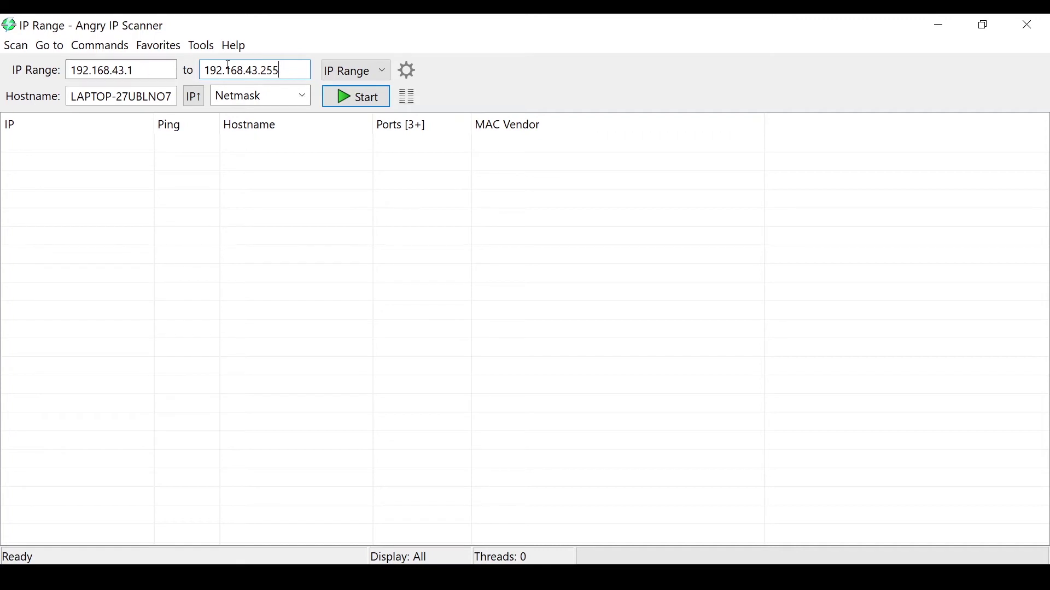
{"action": "left_click_drag", "start_coordinate": [121, 71], "coordinate": [69, 77]}
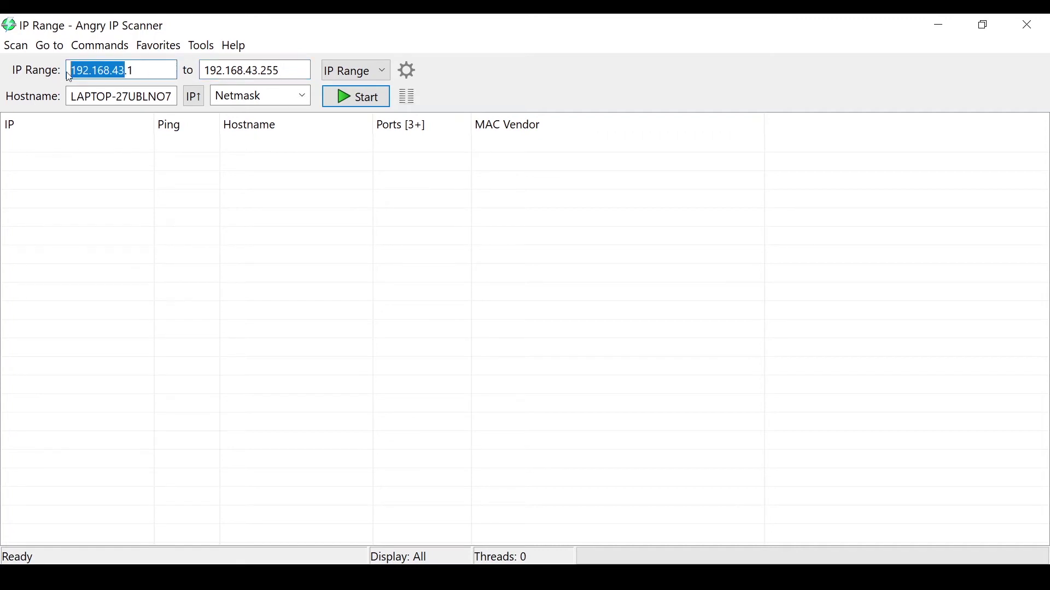
{"action": "left_click", "coordinate": [161, 69]}
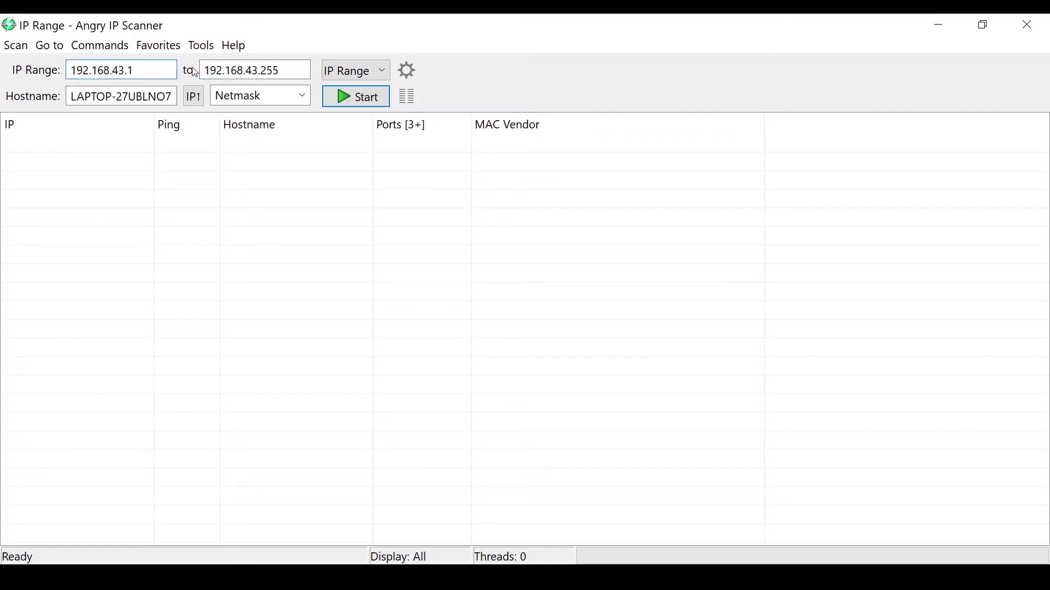
{"action": "left_click", "coordinate": [405, 100]}
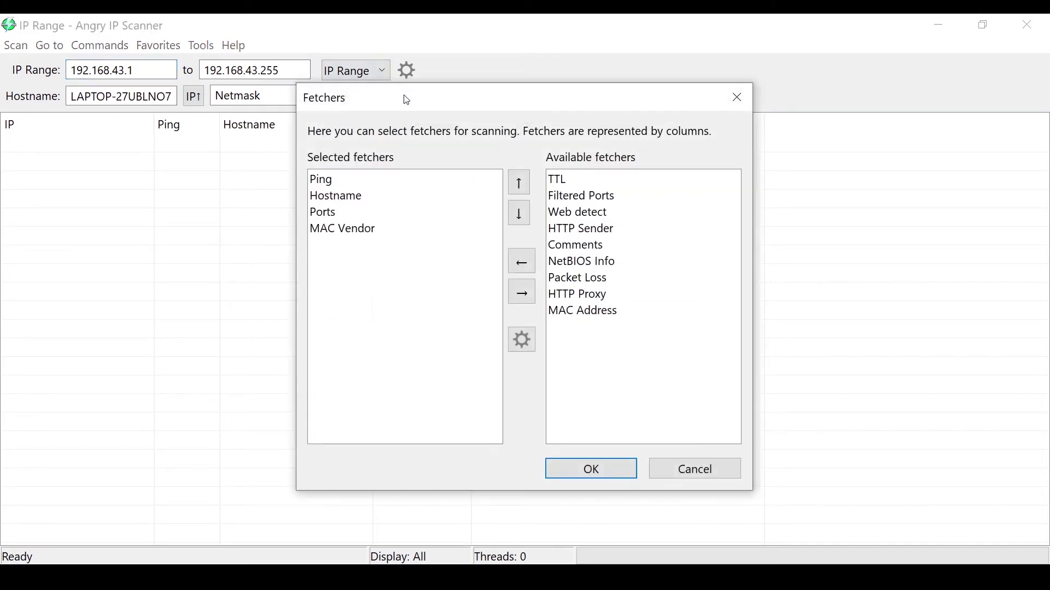
{"action": "left_click", "coordinate": [343, 235]}
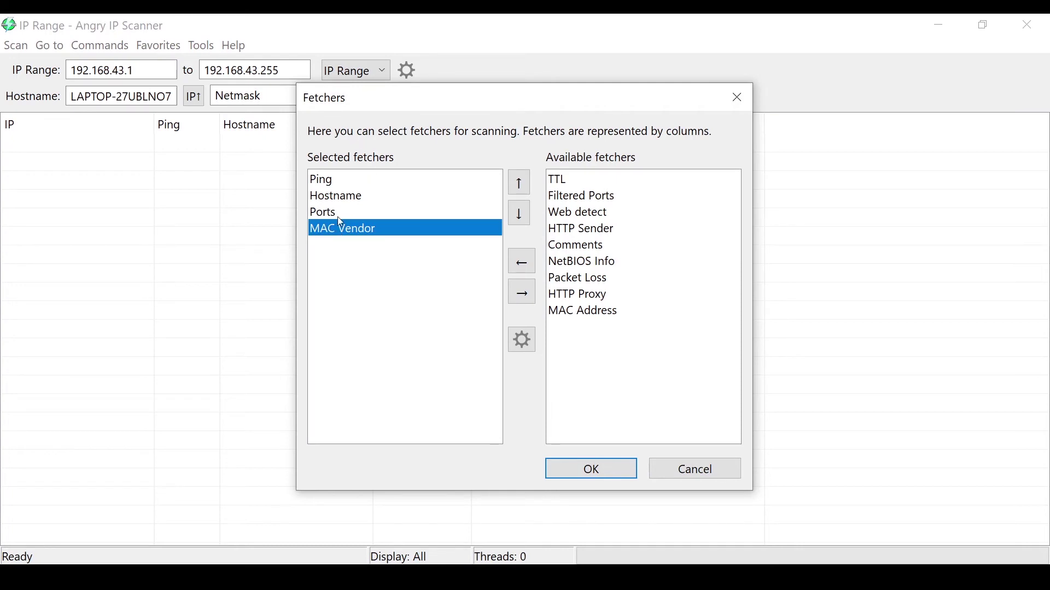
{"action": "left_click", "coordinate": [530, 301]}
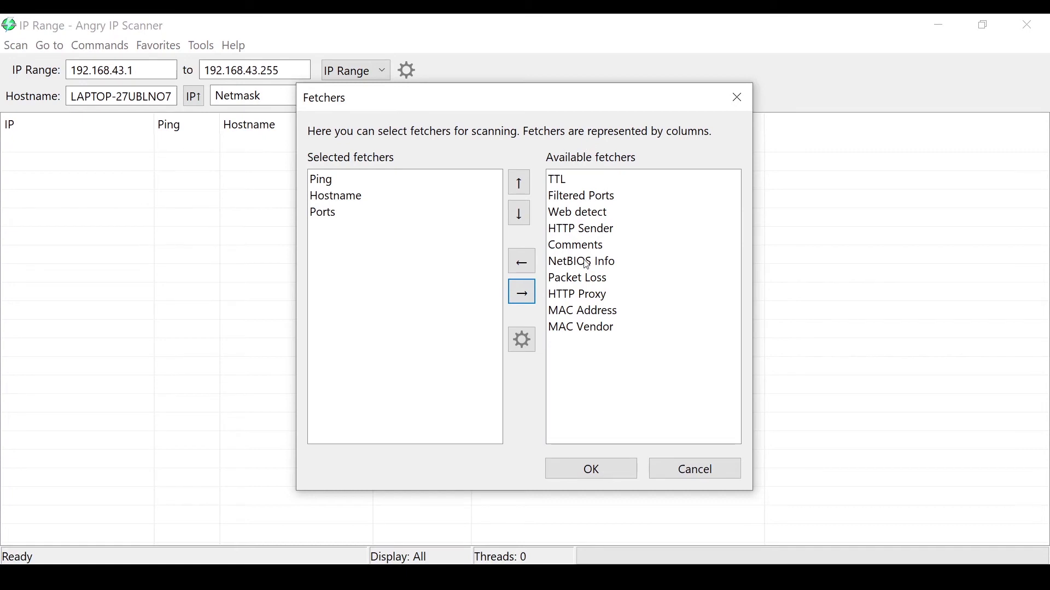
{"action": "left_click", "coordinate": [597, 331]}
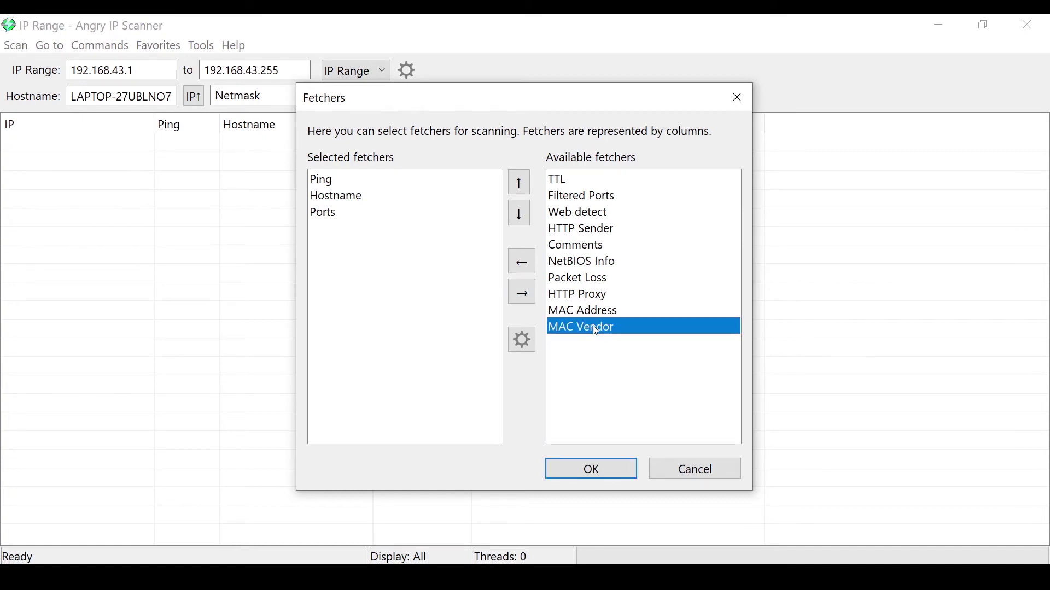
{"action": "left_click", "coordinate": [526, 262]}
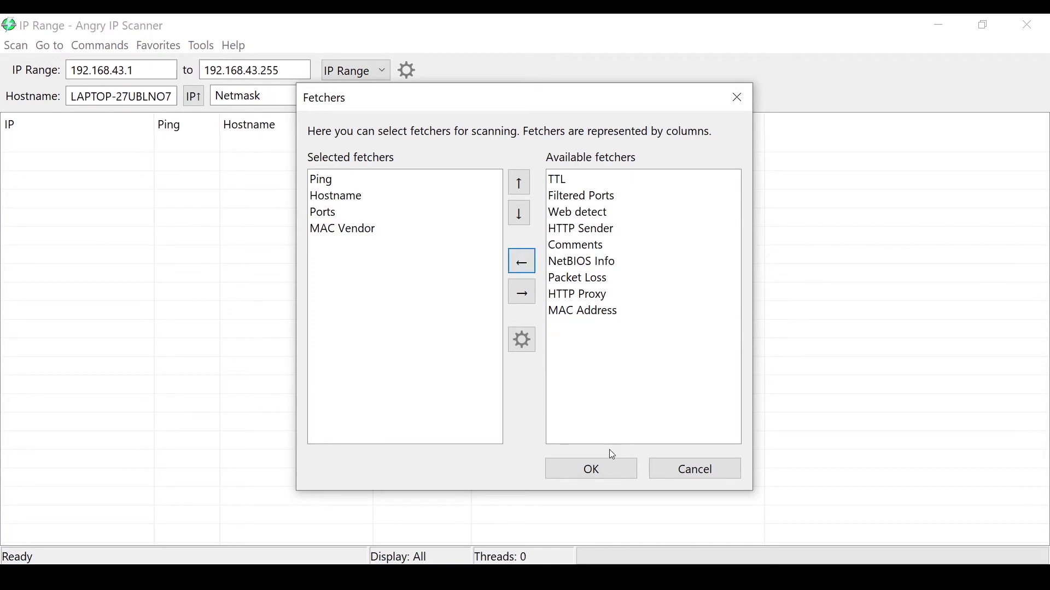
{"action": "left_click", "coordinate": [611, 471]}
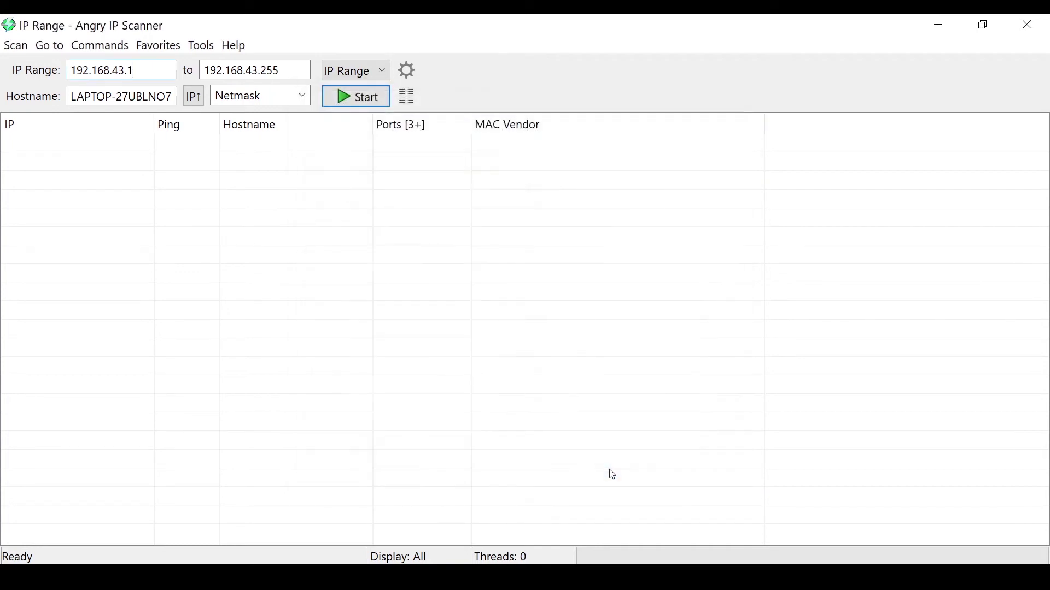
- Run the scan over the 192.168.43.1–255 range
{"action": "left_click", "coordinate": [507, 125]}
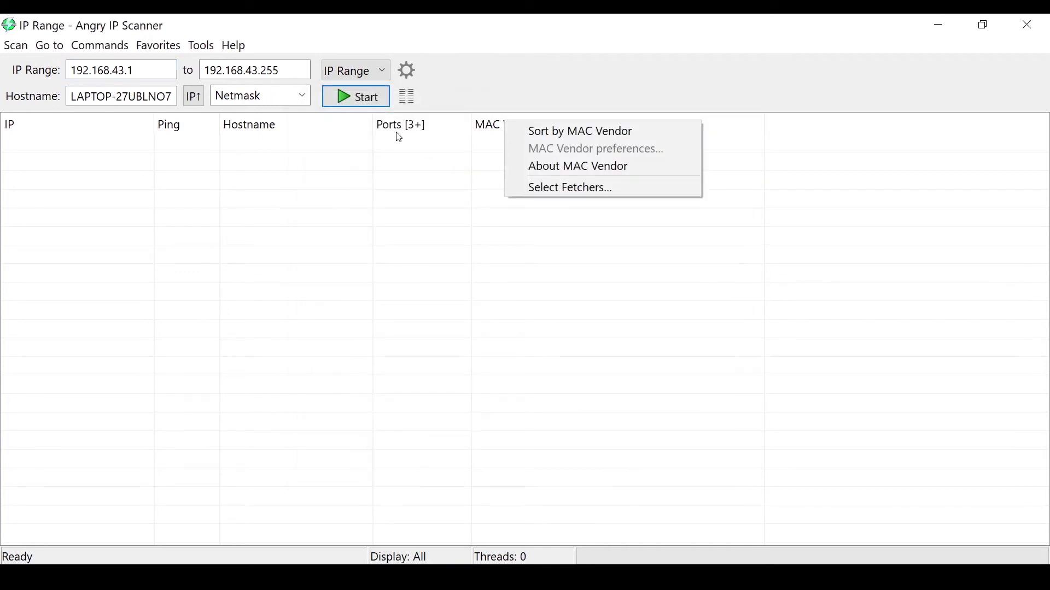
{"action": "left_click", "coordinate": [463, 86]}
{"action": "left_click", "coordinate": [344, 97]}
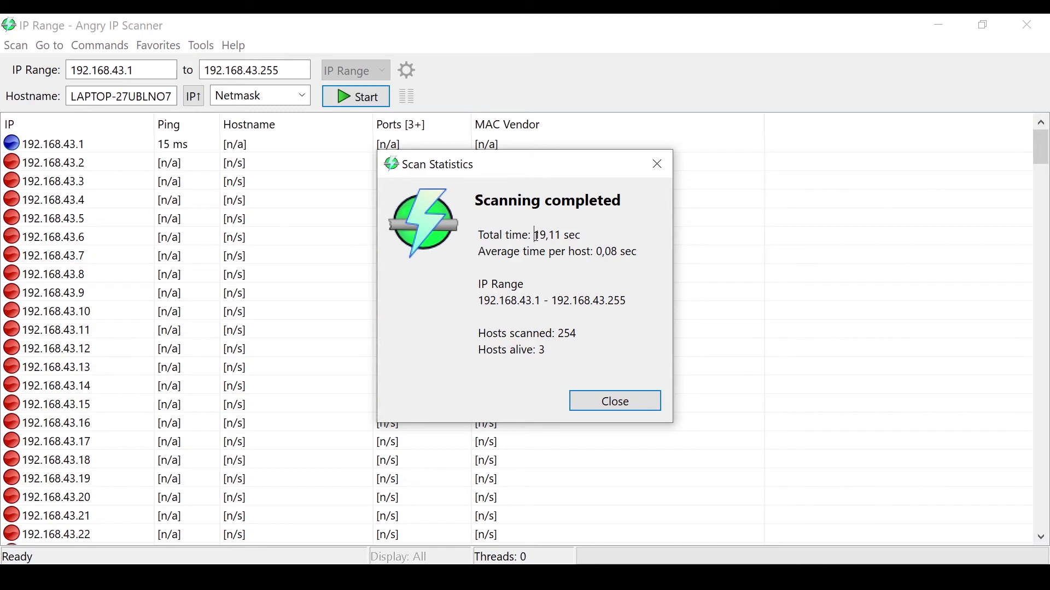
- Review the scan statistics: 19,11 sec total, 254 hosts scanned, 3 alive
{"action": "left_click_drag", "start_coordinate": [535, 236], "coordinate": [560, 235]}
{"action": "left_click", "coordinate": [563, 236]}
{"action": "left_click_drag", "start_coordinate": [559, 331], "coordinate": [545, 351]}
{"action": "left_click", "coordinate": [578, 335]}
{"action": "left_click", "coordinate": [545, 351]}
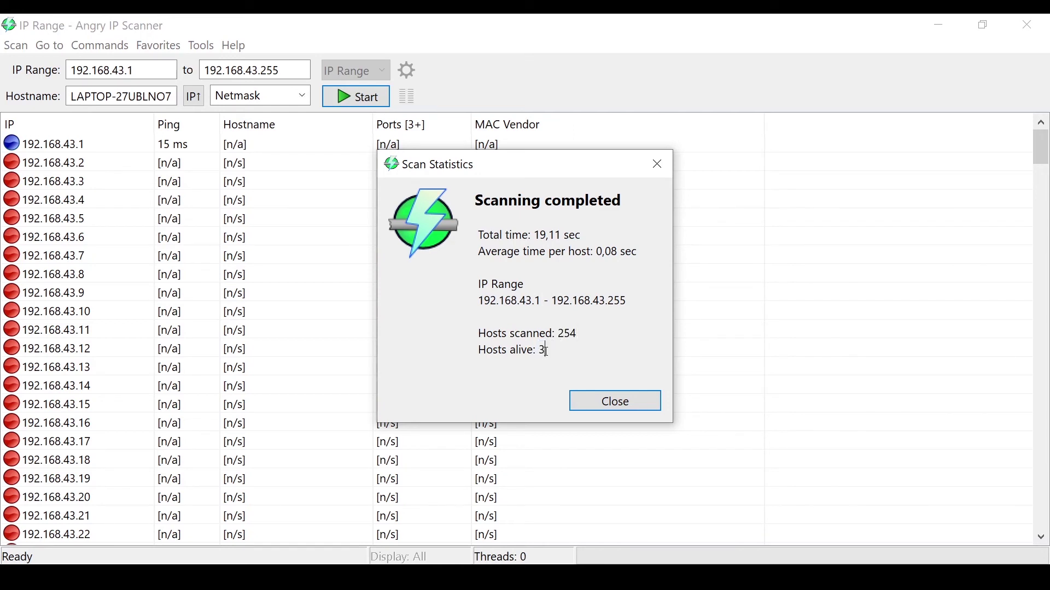
- Sort the results by ping and pick out the Raspberry Pi row at 192.168.43.56
{"action": "left_click", "coordinate": [607, 404]}
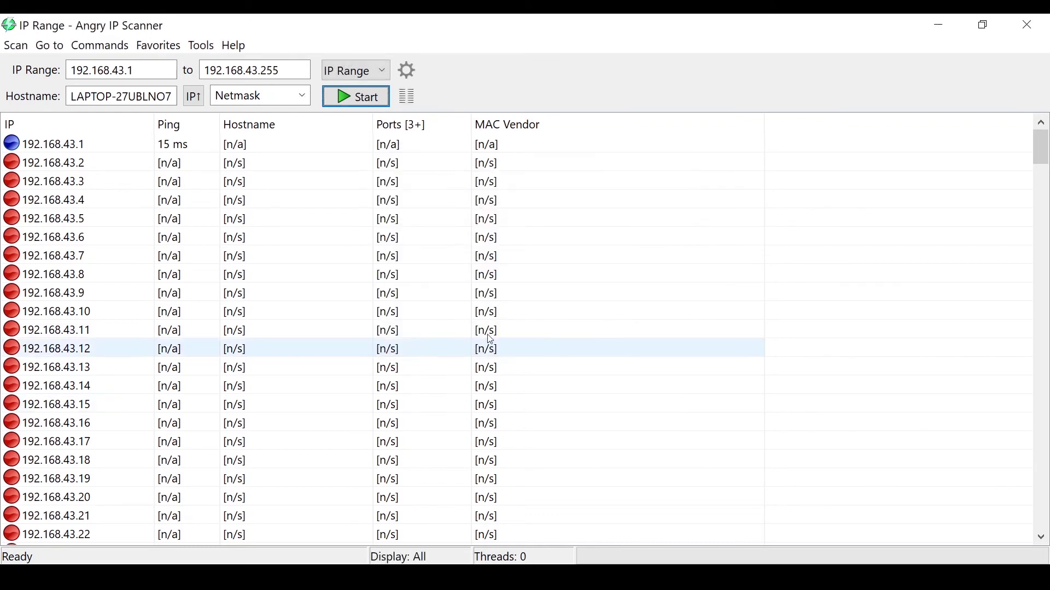
{"action": "left_click", "coordinate": [187, 133]}
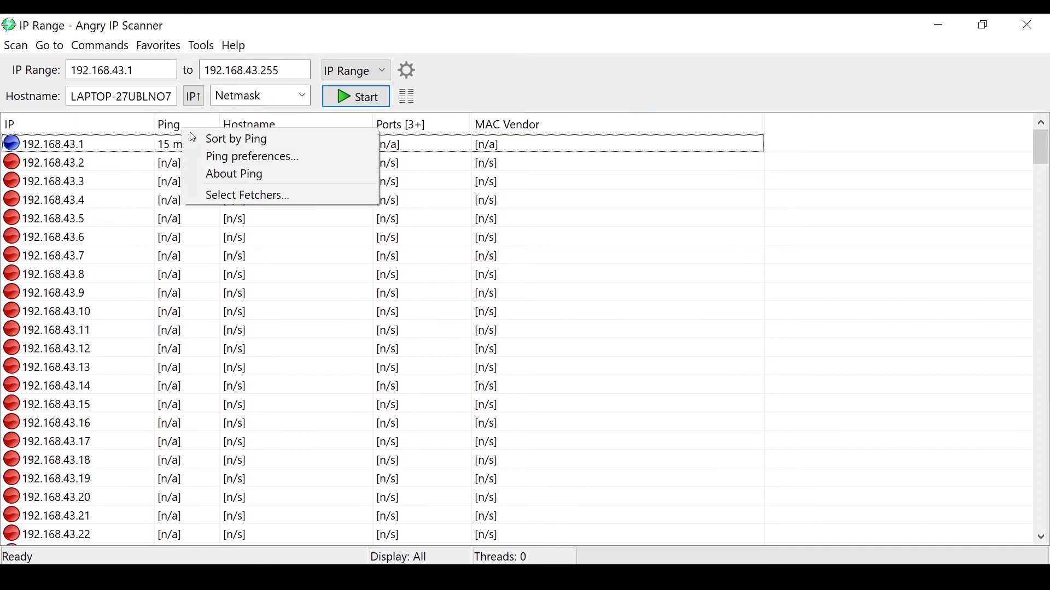
{"action": "left_click", "coordinate": [201, 138]}
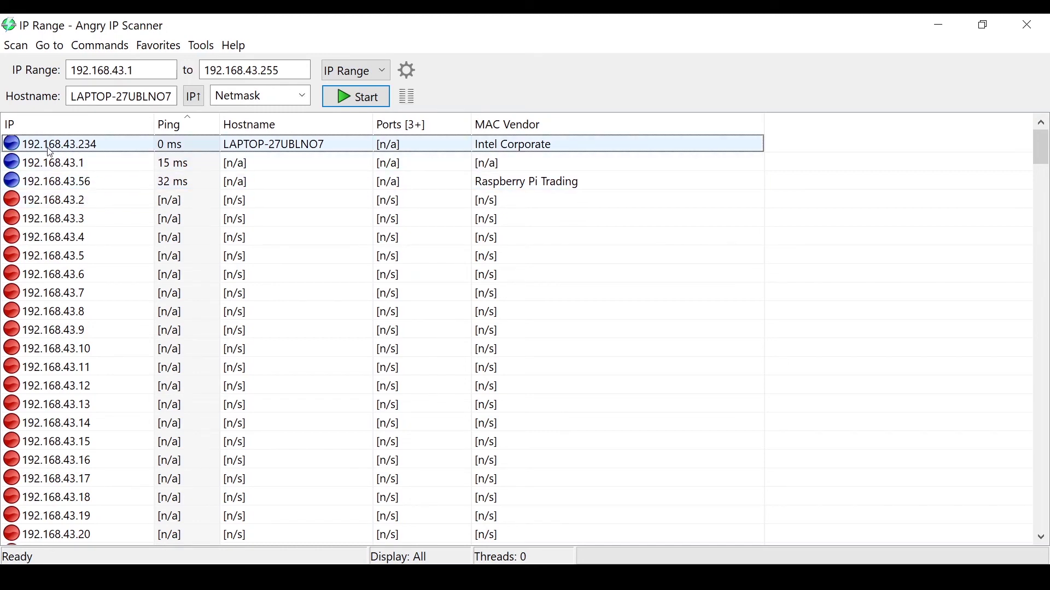
{"action": "left_click", "coordinate": [536, 183]}
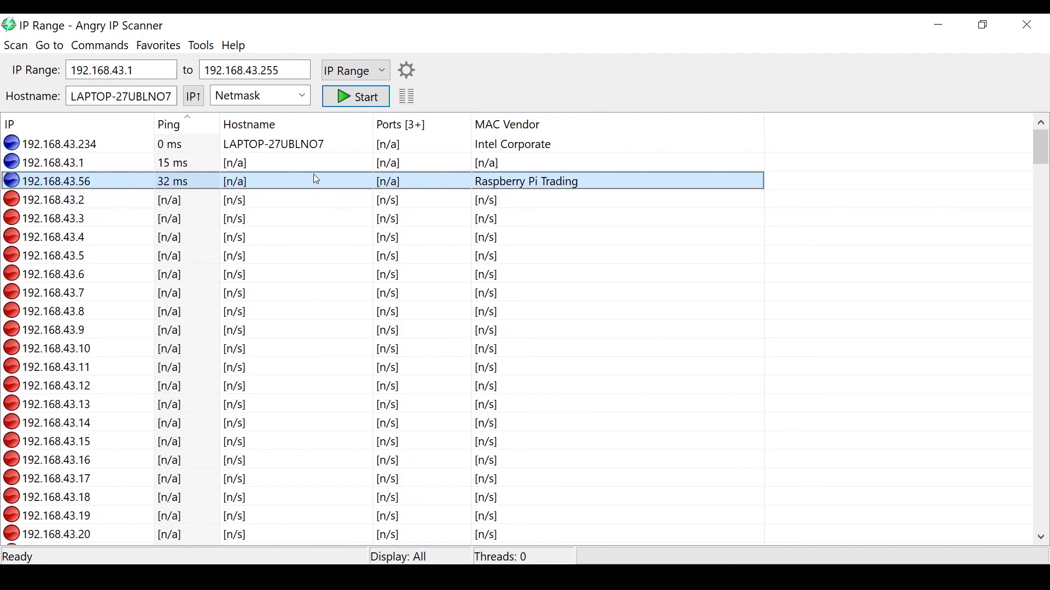
{"action": "left_click", "coordinate": [52, 145]}
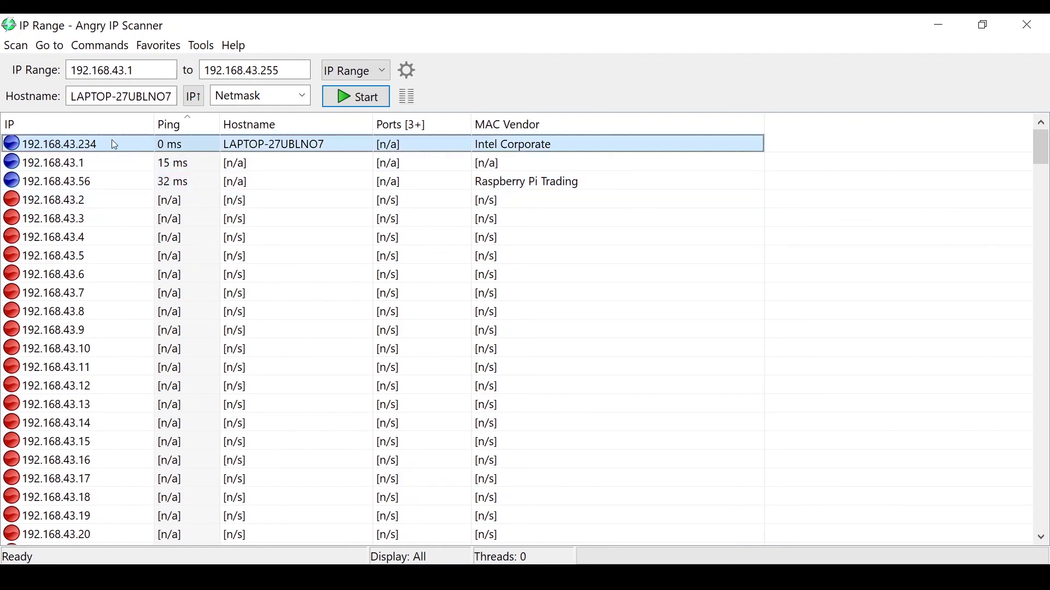
{"action": "left_click", "coordinate": [91, 164]}
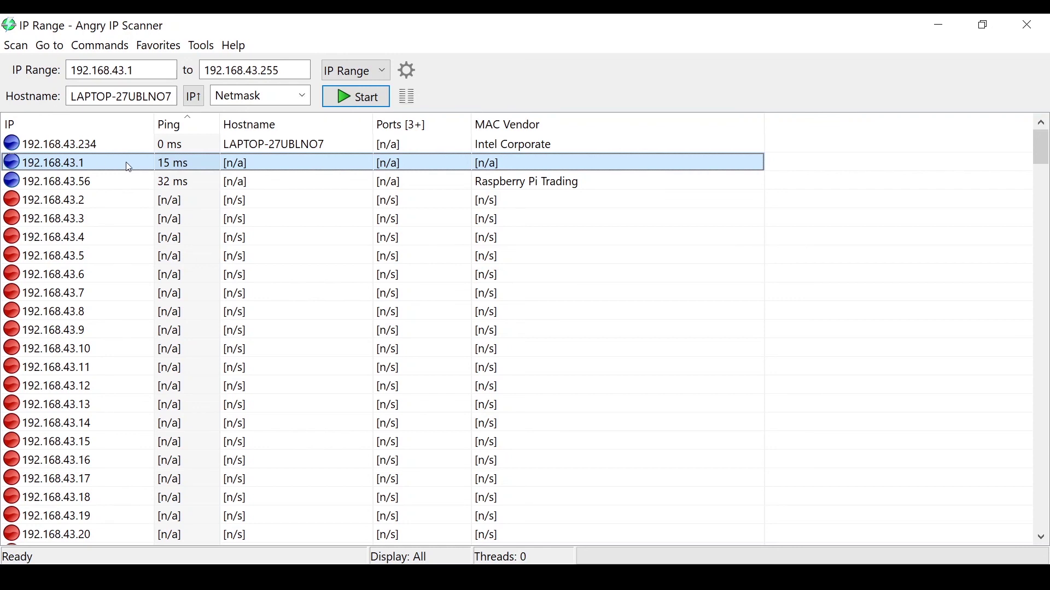
{"action": "left_click", "coordinate": [126, 176]}
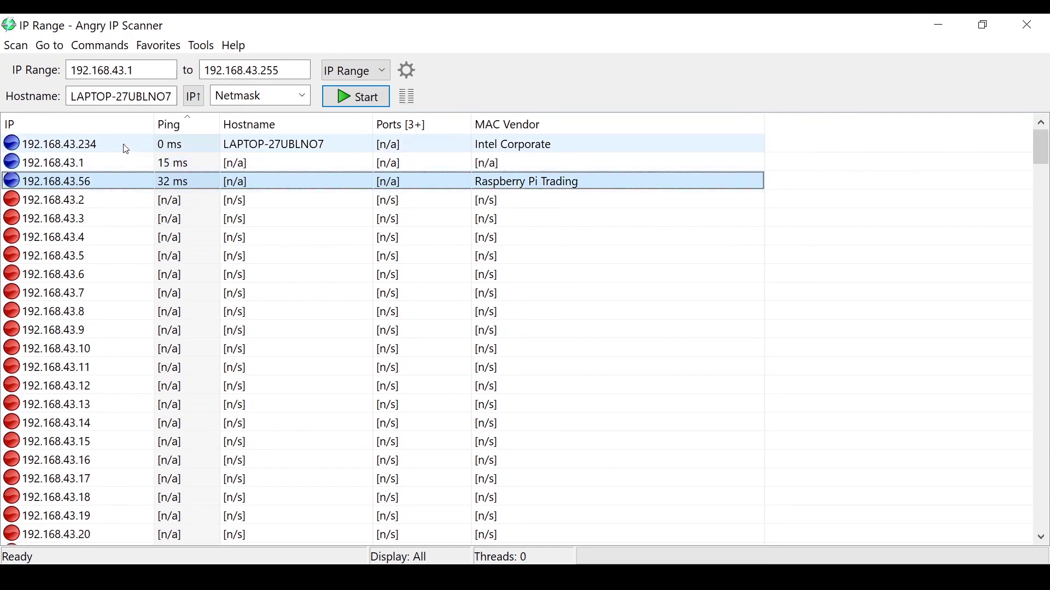